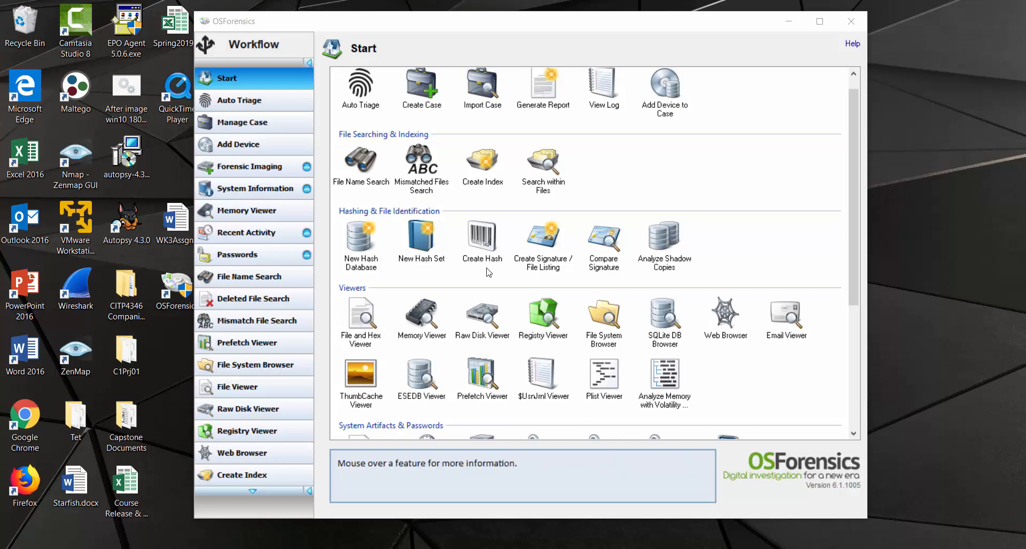
# Step: Set the hash source to Volume PhysicalDrive1: Partition 0 (D:, 7.50GB FAT32)
pyautogui.click(481, 237)
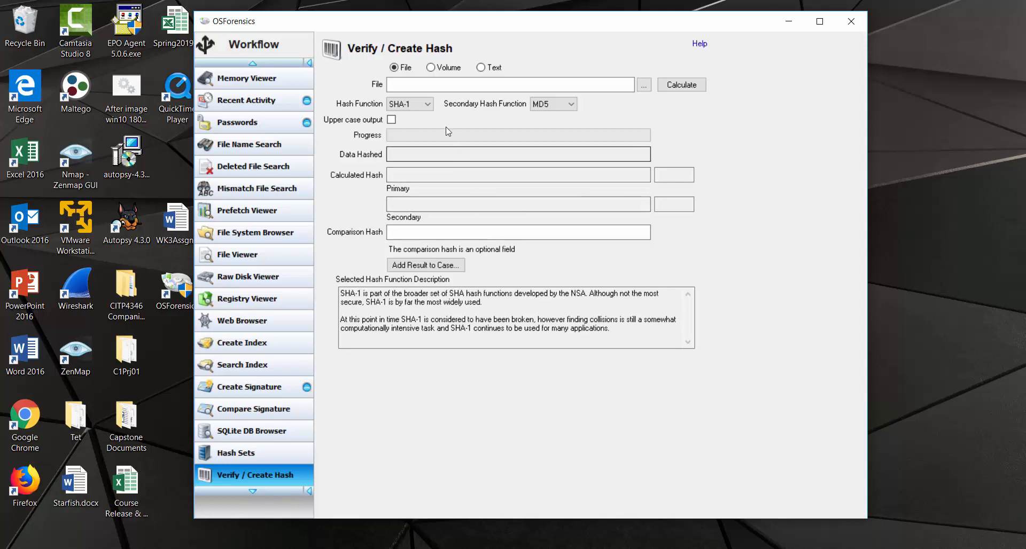
pyautogui.click(430, 68)
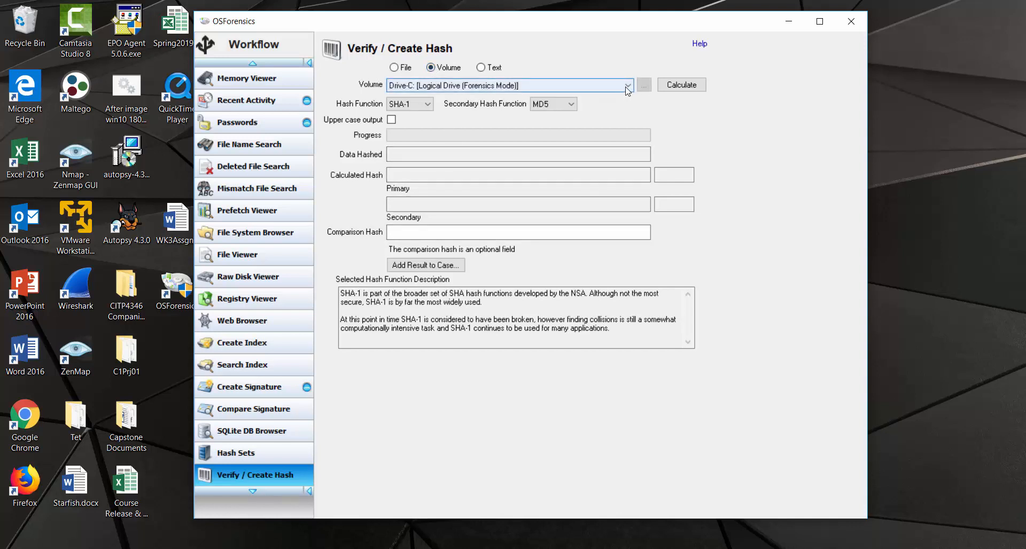
pyautogui.click(624, 92)
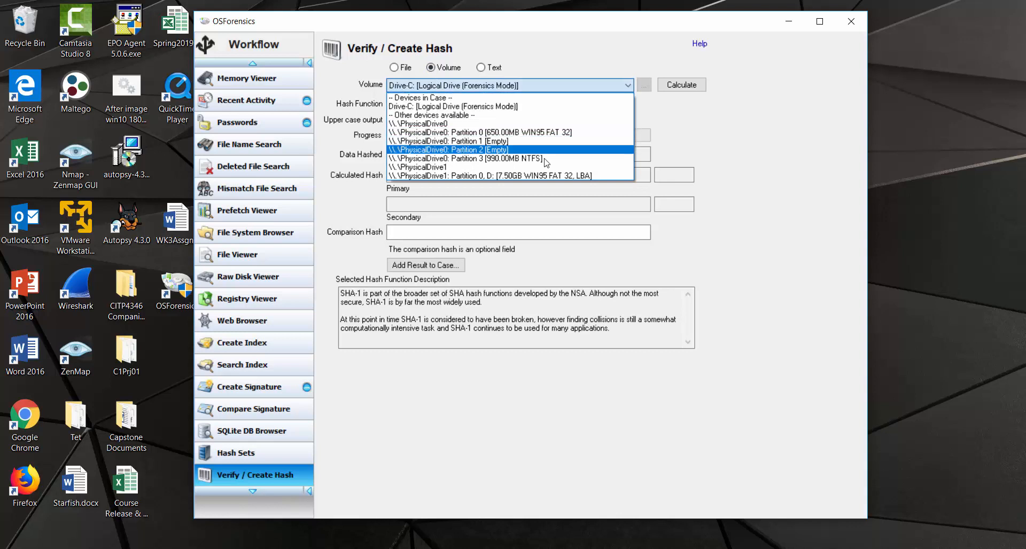
pyautogui.click(526, 177)
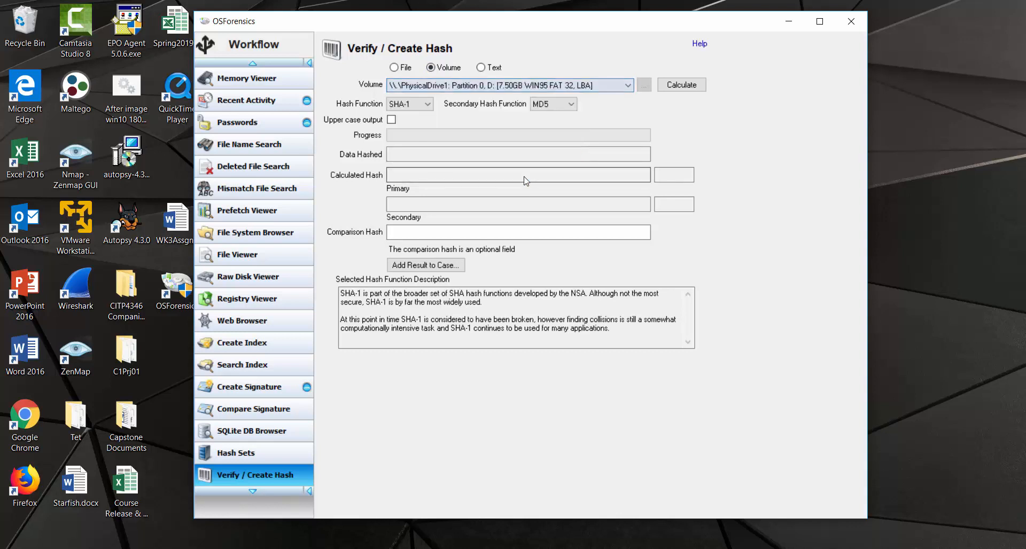
pyautogui.click(427, 105)
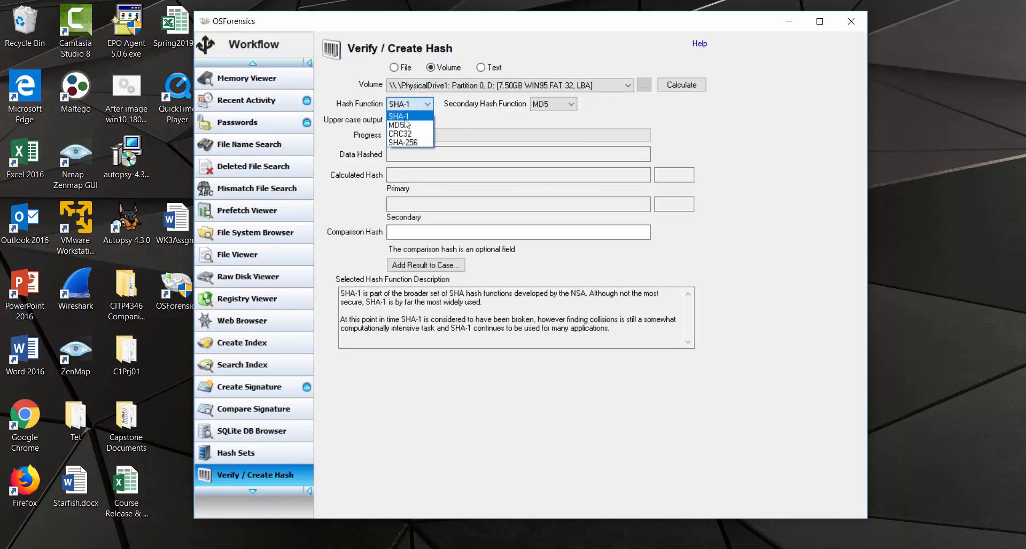
# Step: Make MD5 the primary hash and highlight its collision weakness in the description
pyautogui.click(406, 124)
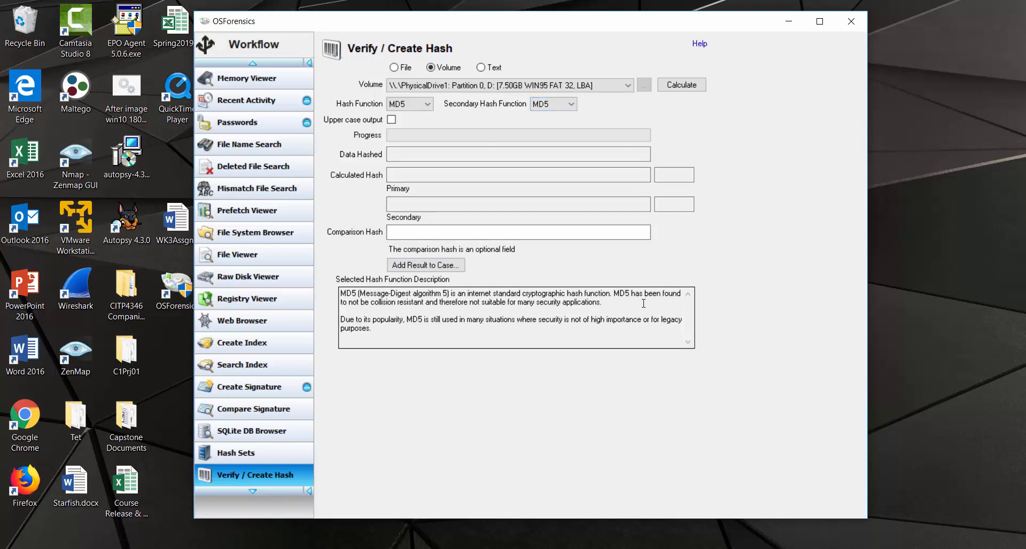
pyautogui.click(372, 302)
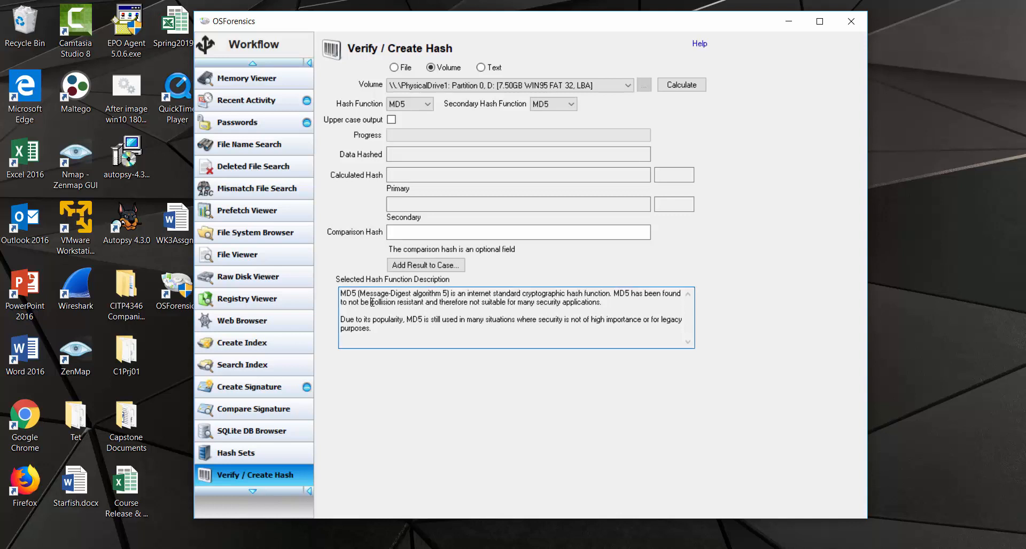
pyautogui.moveTo(372, 303); pyautogui.dragTo(605, 303)
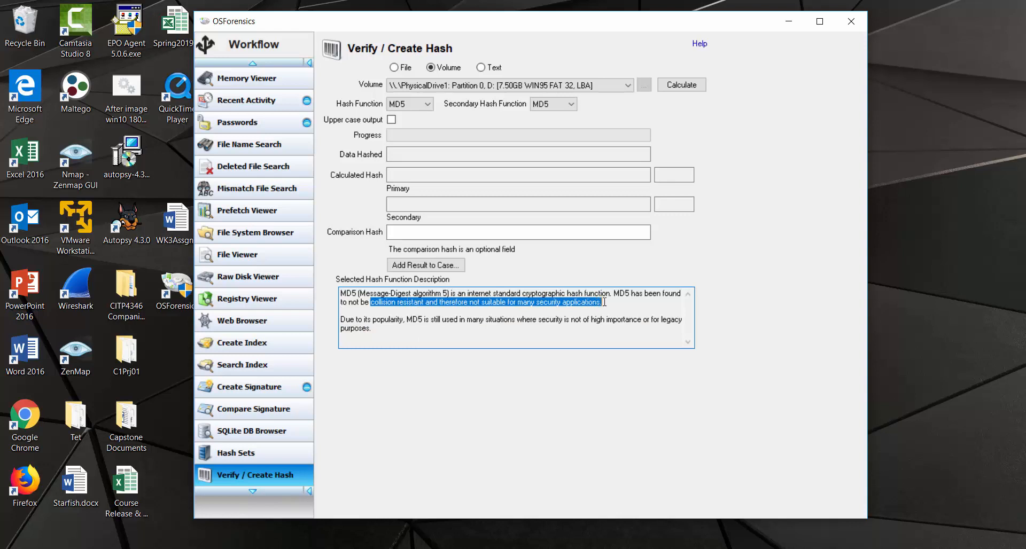
pyautogui.click(562, 328)
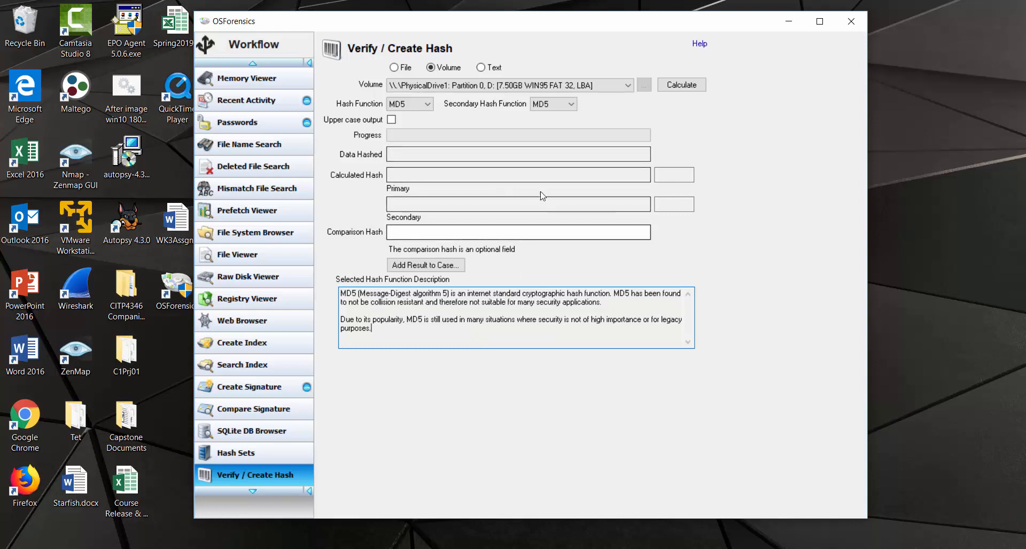
# Step: Set the secondary hash to SHA-1, return the primary to SHA-1, and highlight its wide use
pyautogui.click(556, 104)
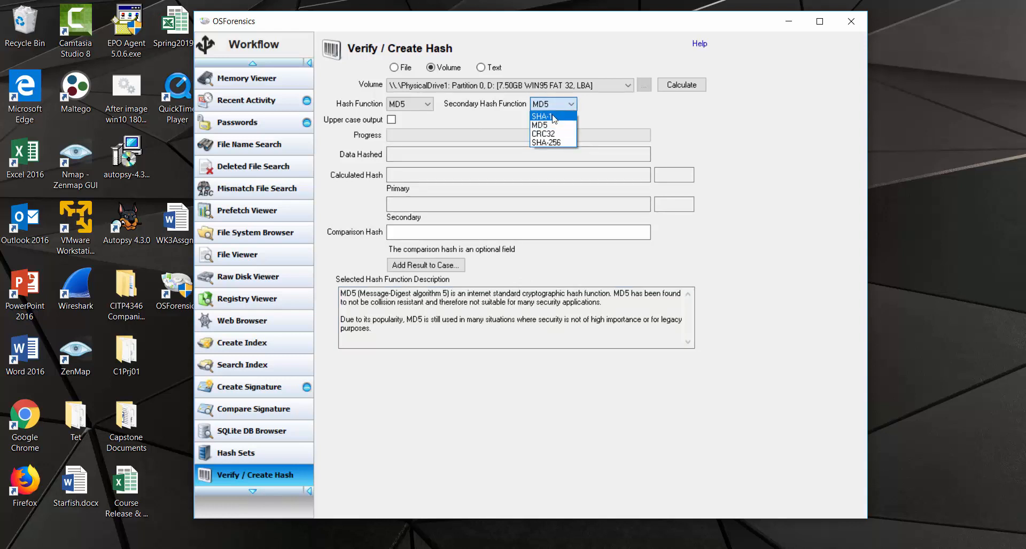
pyautogui.click(554, 117)
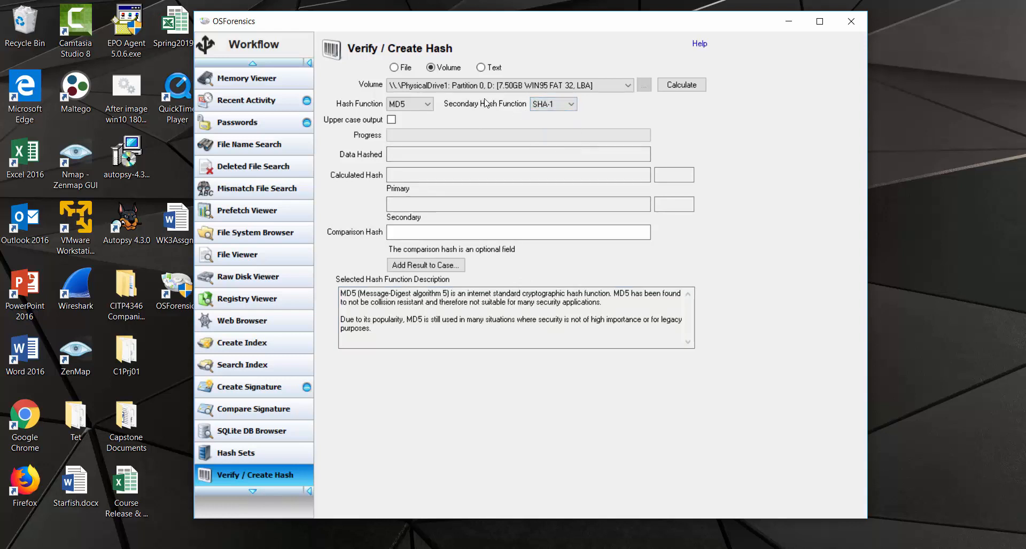
pyautogui.click(431, 105)
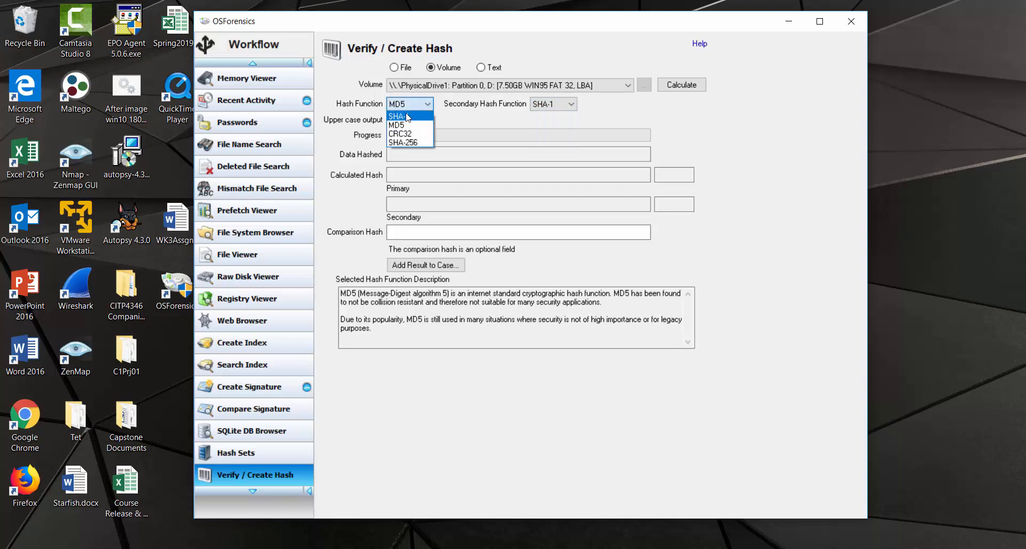
pyautogui.click(409, 117)
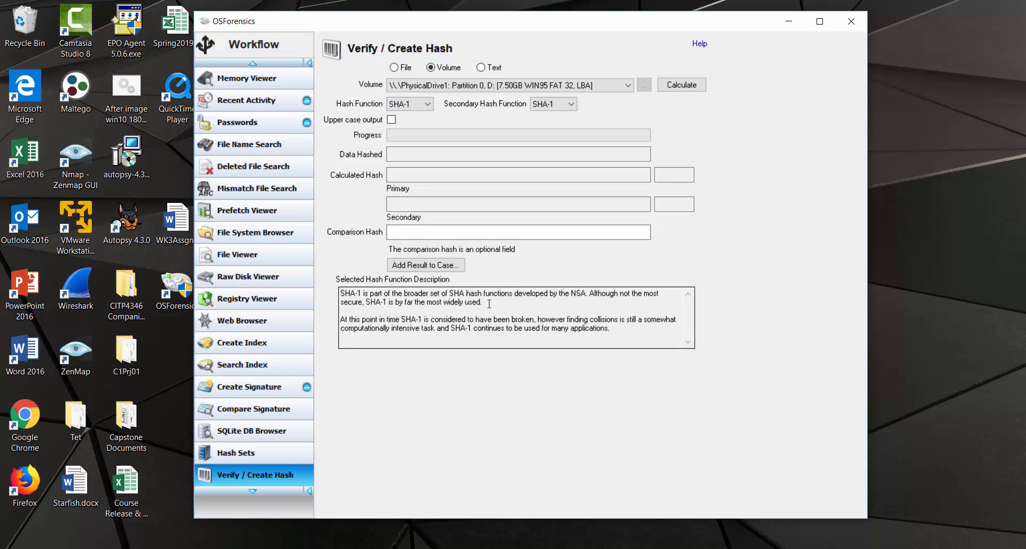
pyautogui.moveTo(484, 302); pyautogui.dragTo(427, 303)
pyautogui.click(509, 307)
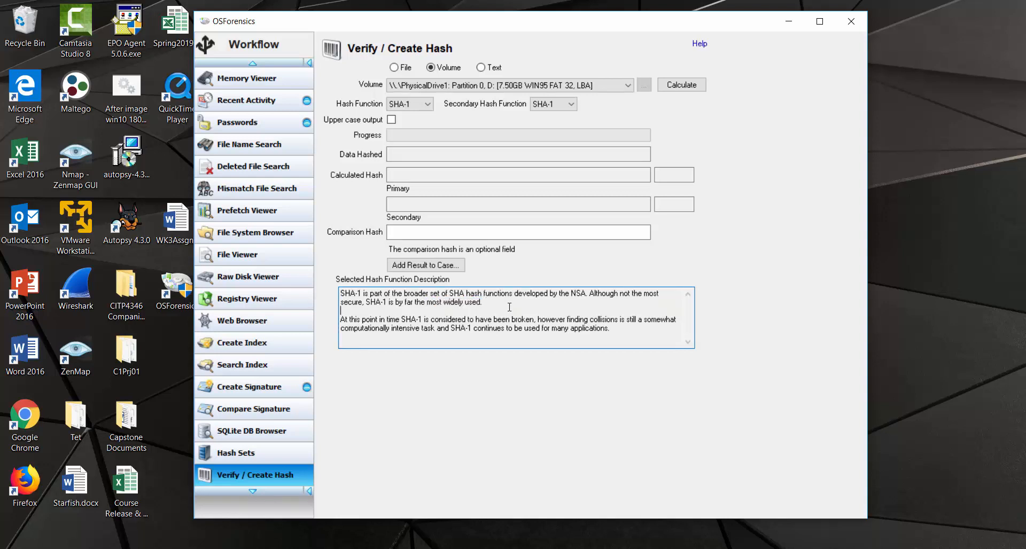
# Step: Try CRC32 and SHA-256 as the primary hash before settling on MD5
pyautogui.click(427, 107)
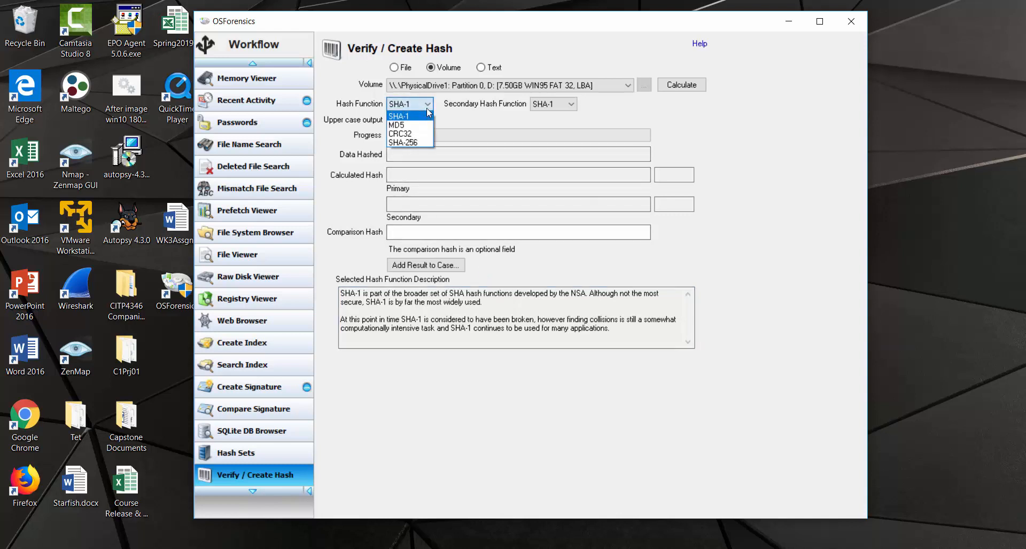
pyautogui.click(413, 135)
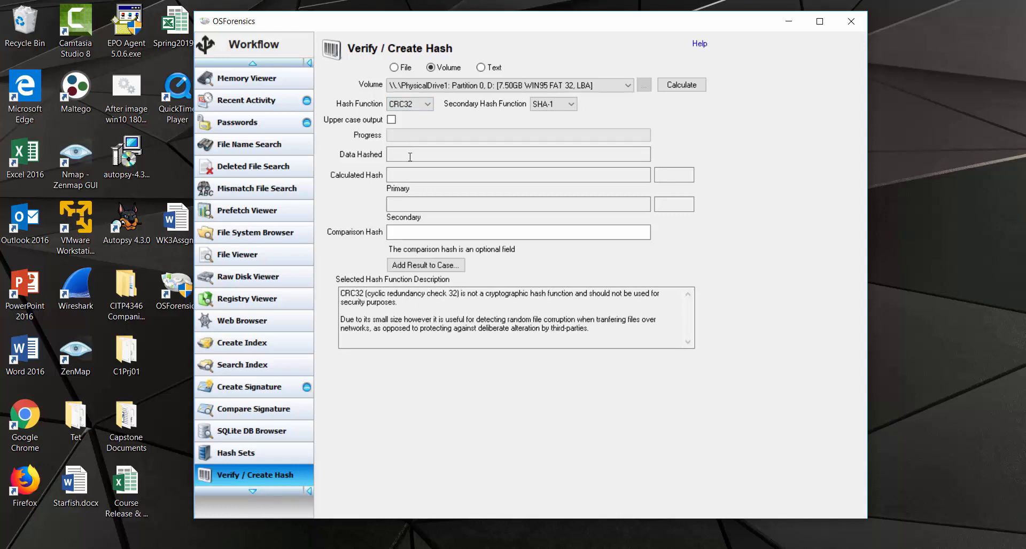
pyautogui.click(426, 105)
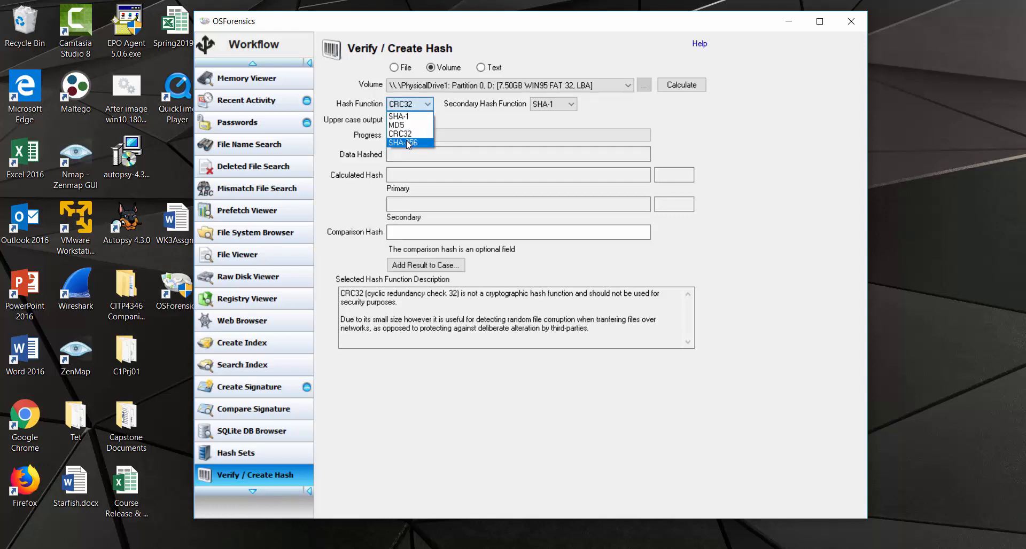
pyautogui.click(407, 143)
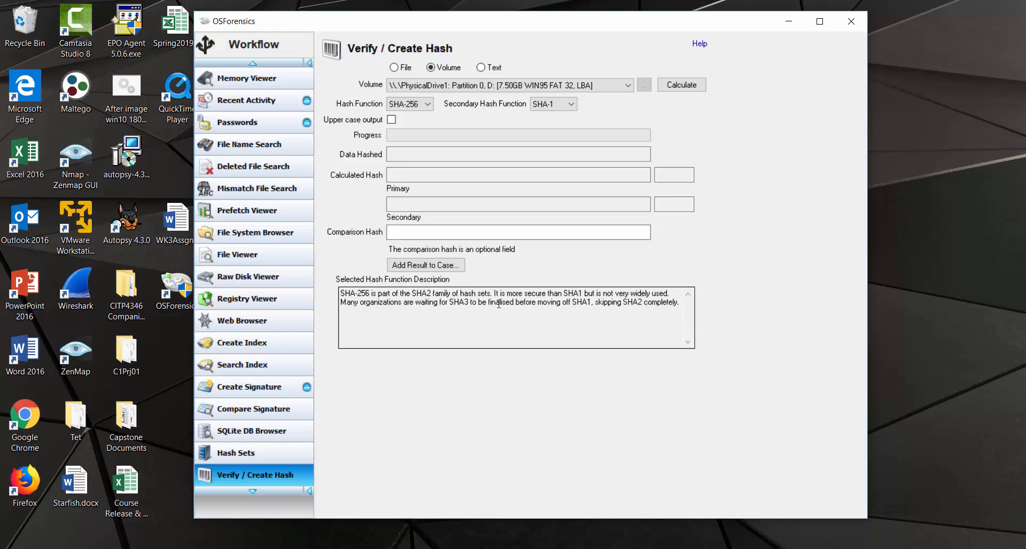
pyautogui.click(428, 104)
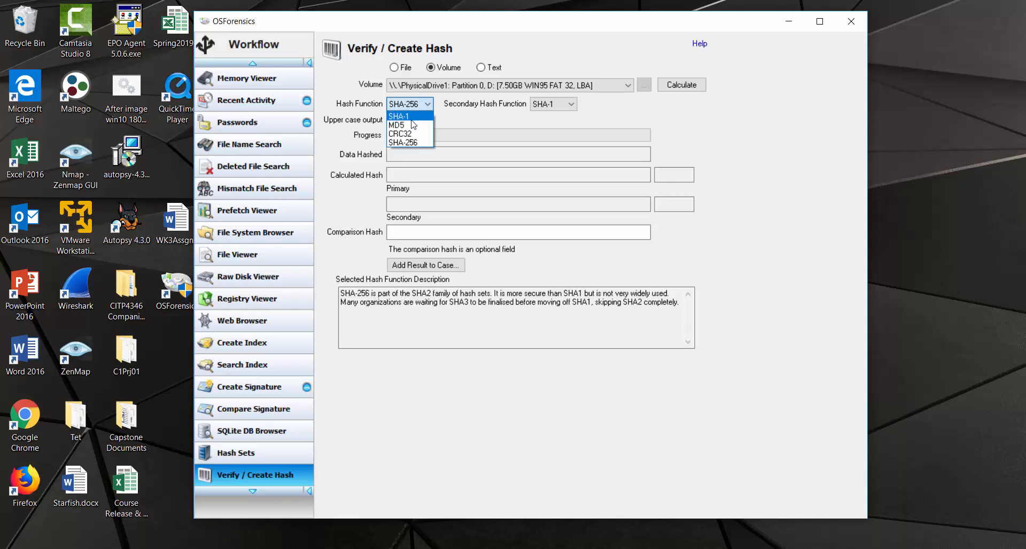
pyautogui.click(414, 125)
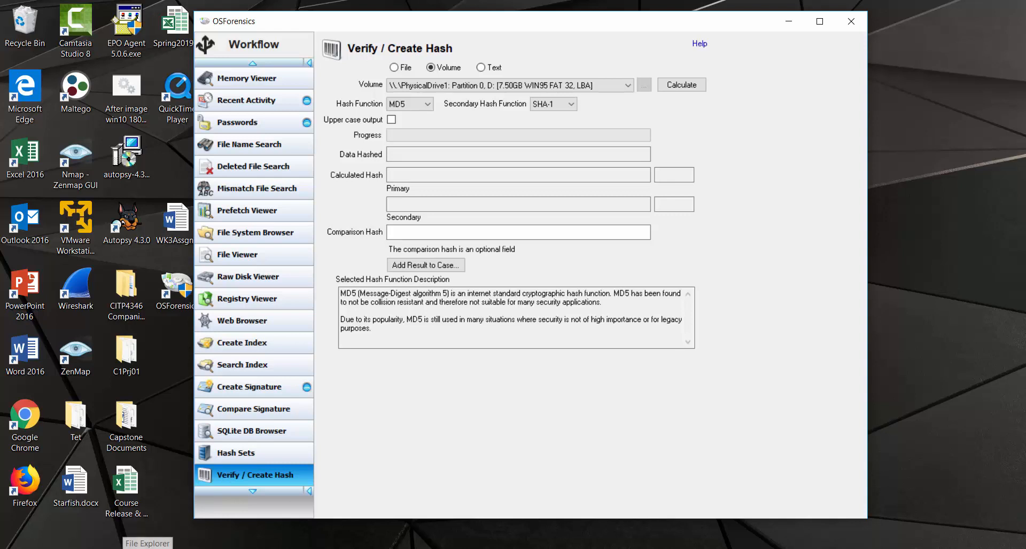
pyautogui.click(148, 548)
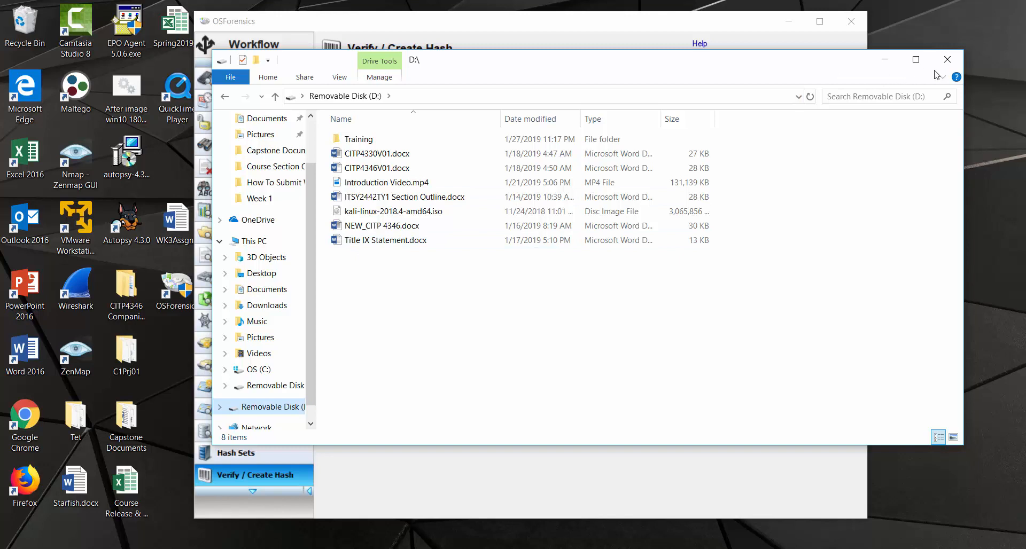
pyautogui.click(947, 62)
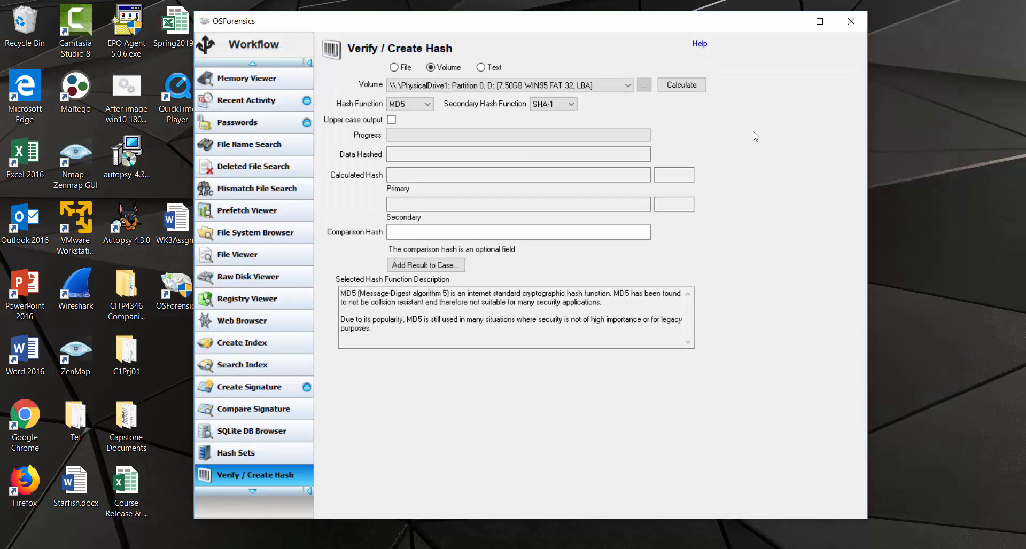
# Step: Calculate the MD5 and SHA-1 hashes of the 7.50 GB D: volume and begin adding them to the case
pyautogui.click(686, 92)
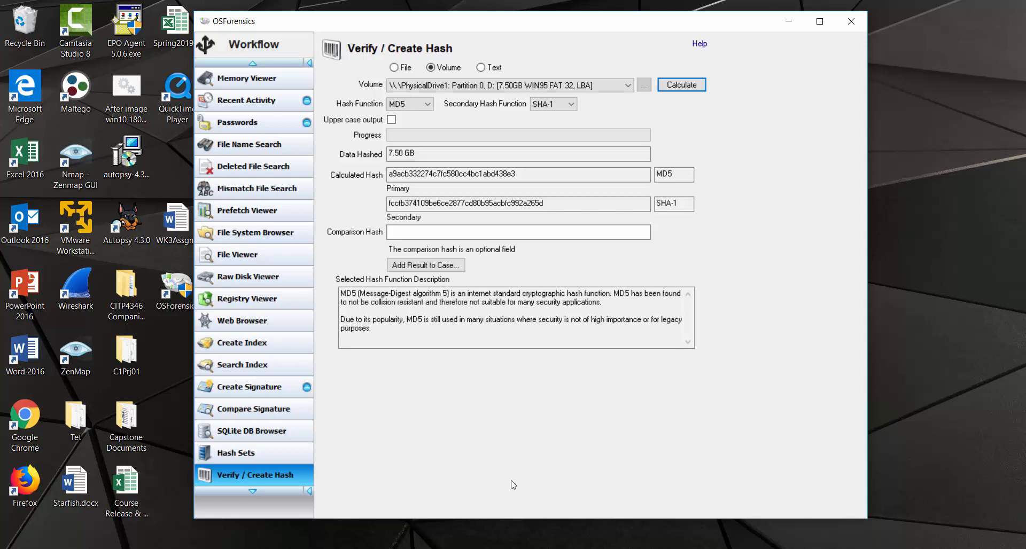
pyautogui.click(426, 265)
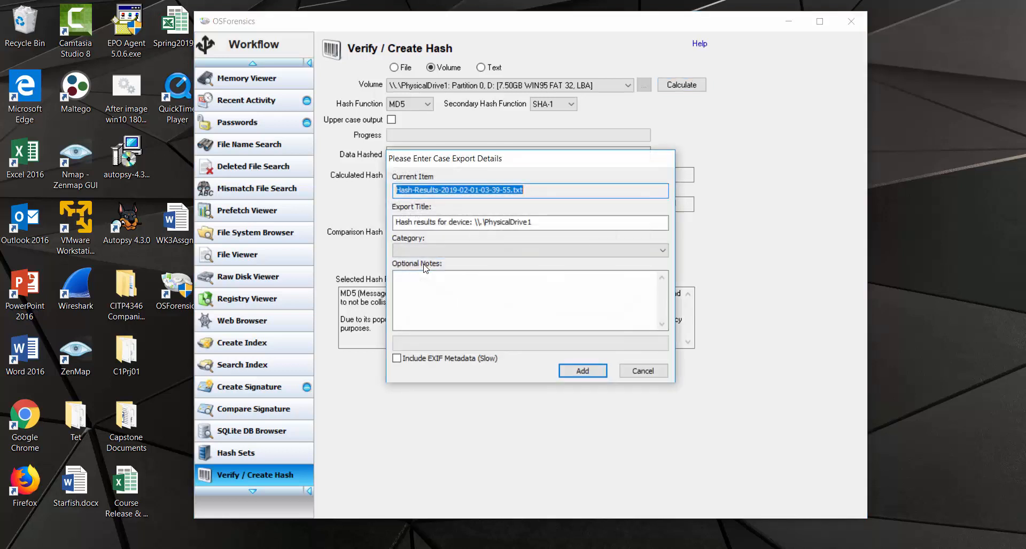
# Step: Add the hash result to the case under Criminal homicide with the note 'MyHashes'
pyautogui.click(481, 252)
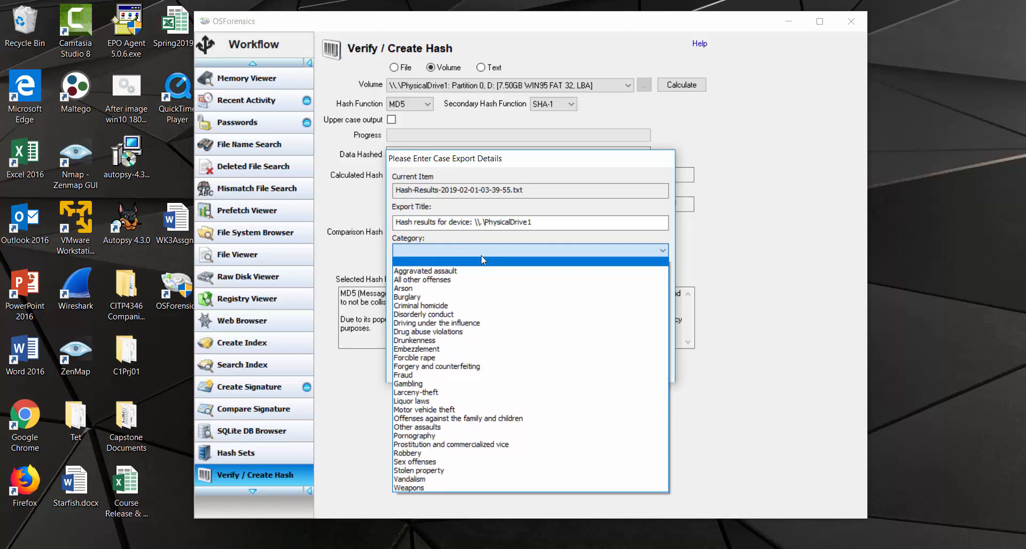
pyautogui.click(450, 307)
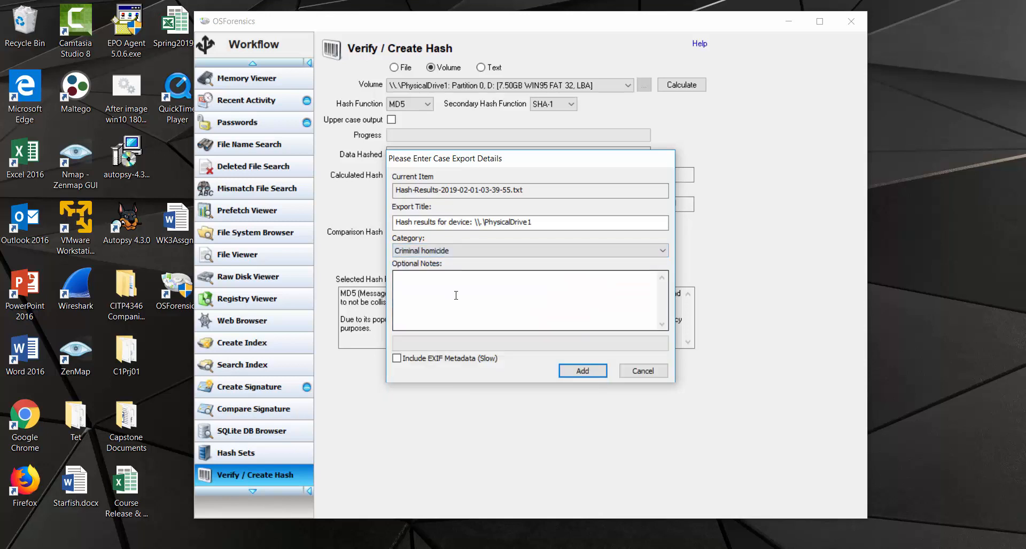
pyautogui.click(455, 296)
pyautogui.write('My')
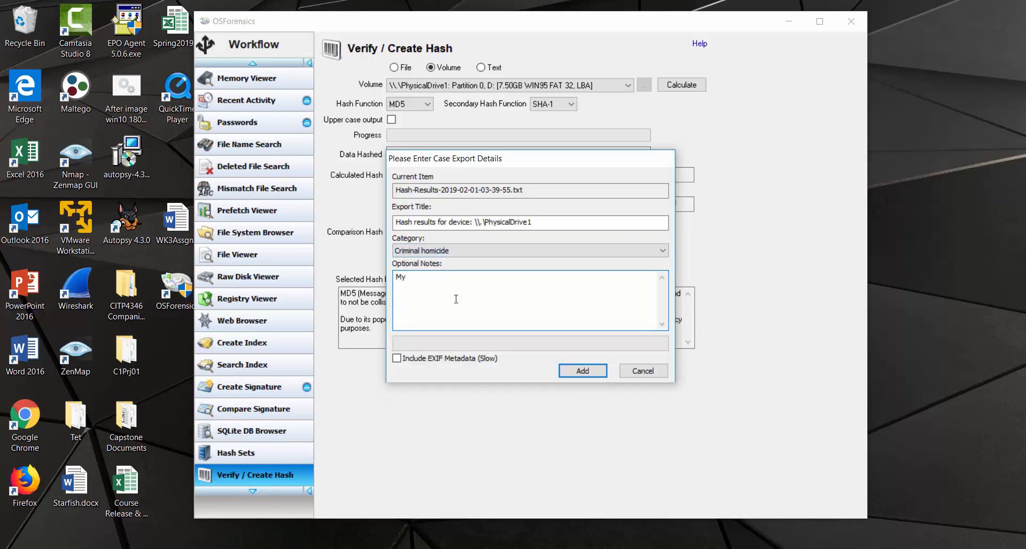
pyautogui.write('Hashes')
pyautogui.click(577, 376)
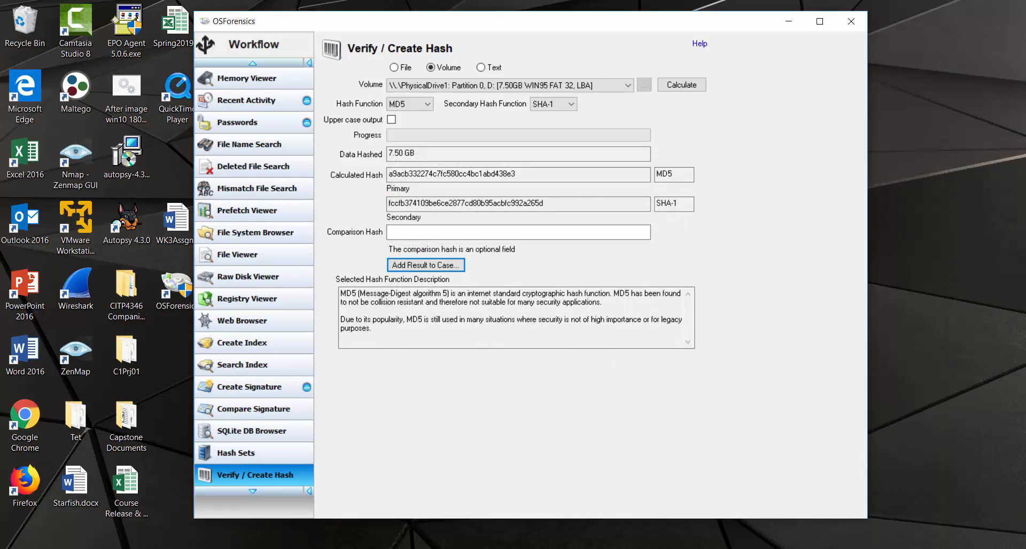
pyautogui.click(166, 548)
pyautogui.doubleClick(365, 141)
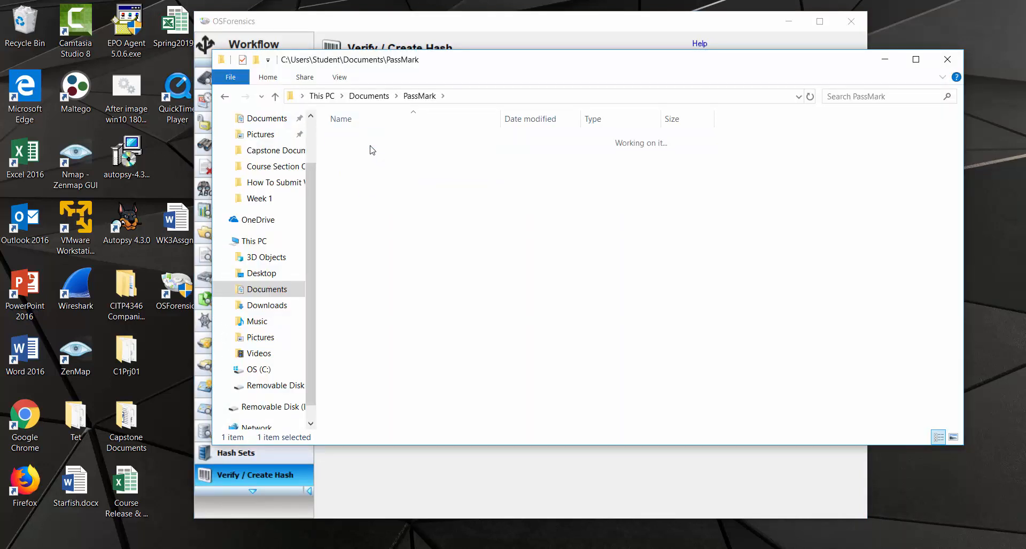
pyautogui.doubleClick(354, 140)
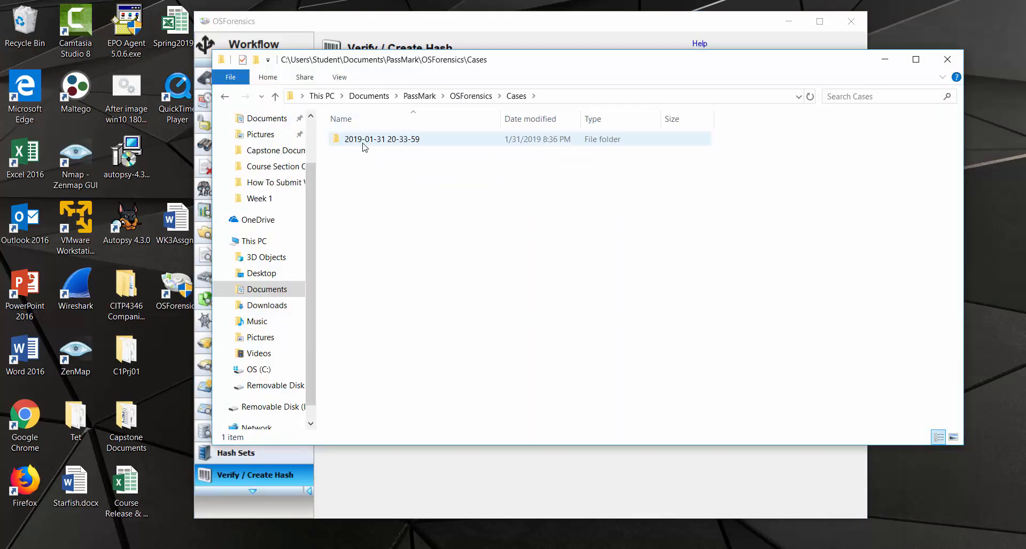
pyautogui.doubleClick(380, 144)
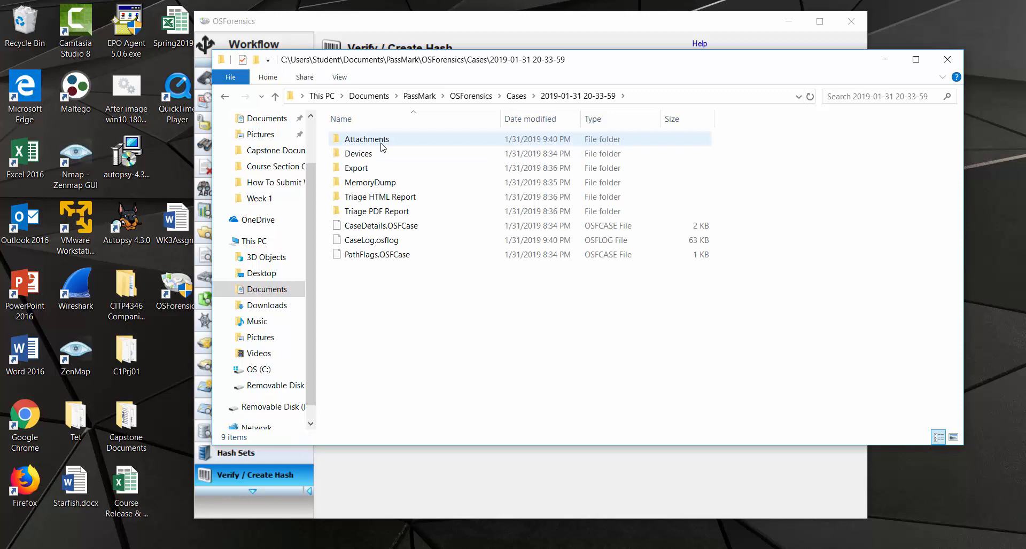
pyautogui.doubleClick(372, 143)
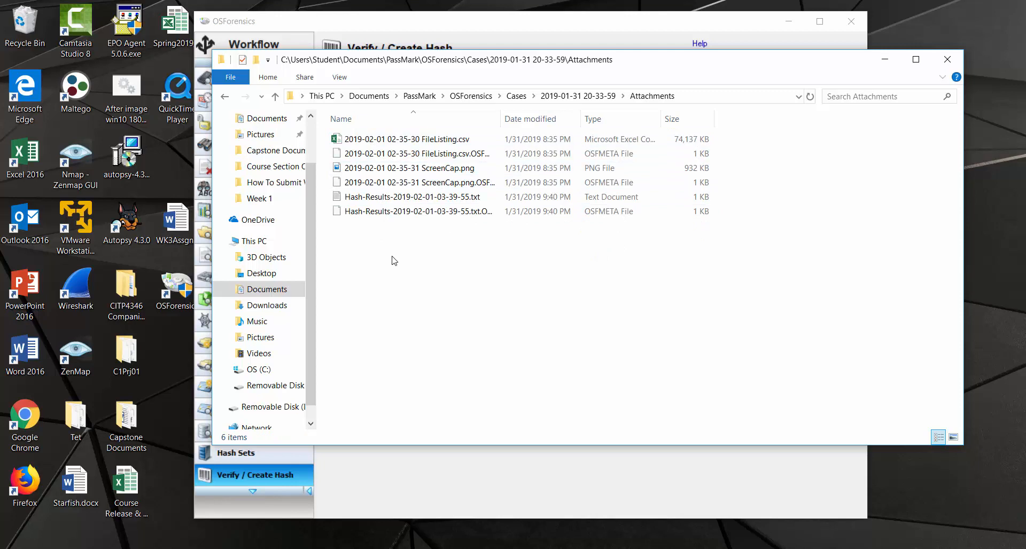
pyautogui.doubleClick(399, 198)
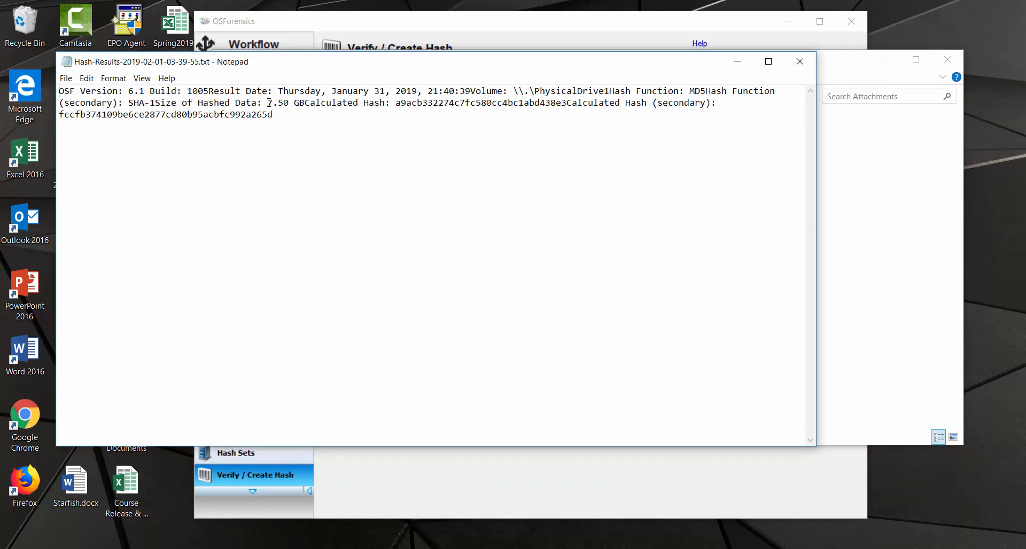
# Step: Highlight the 7.50 GB size, MD5 and SHA-1 values in the report, then close Notepad
pyautogui.moveTo(269, 103); pyautogui.dragTo(289, 102)
pyautogui.click(385, 163)
pyautogui.moveTo(396, 104); pyautogui.dragTo(568, 102)
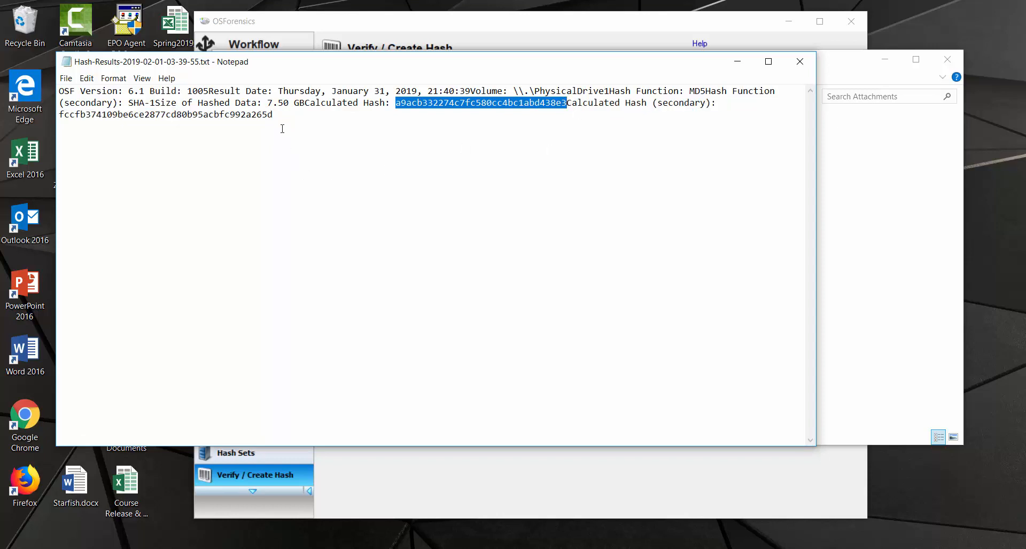
pyautogui.moveTo(274, 114); pyautogui.dragTo(61, 119)
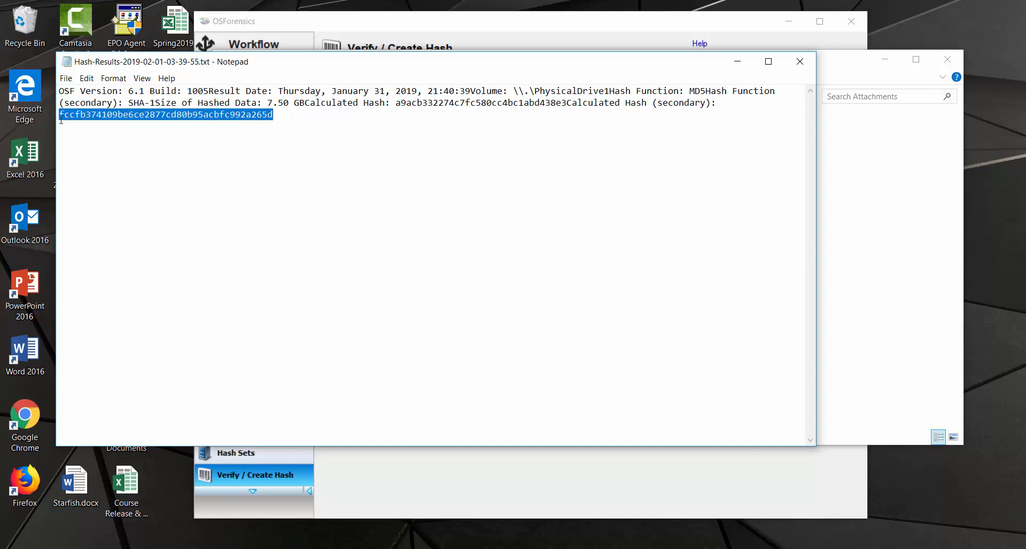
pyautogui.click(386, 133)
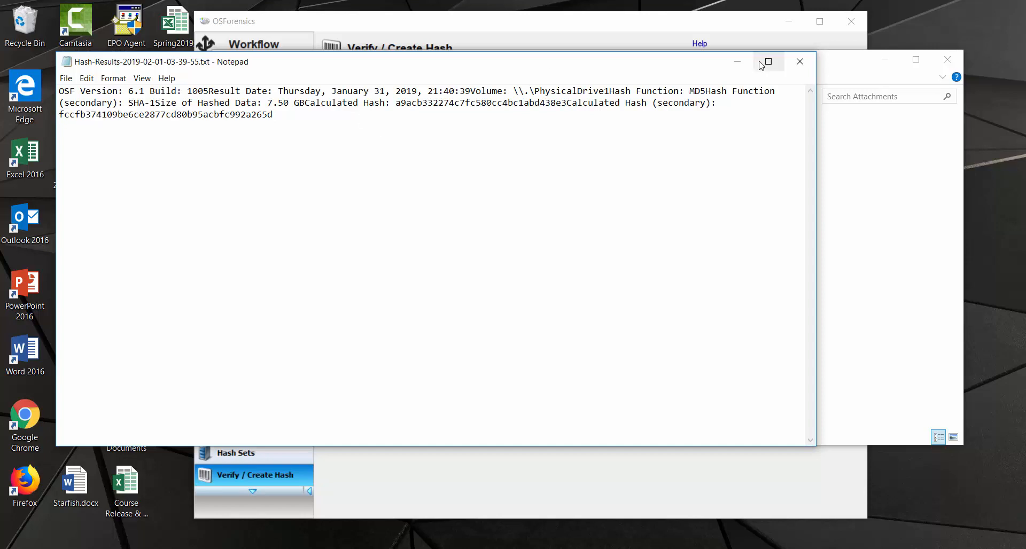
pyautogui.click(799, 62)
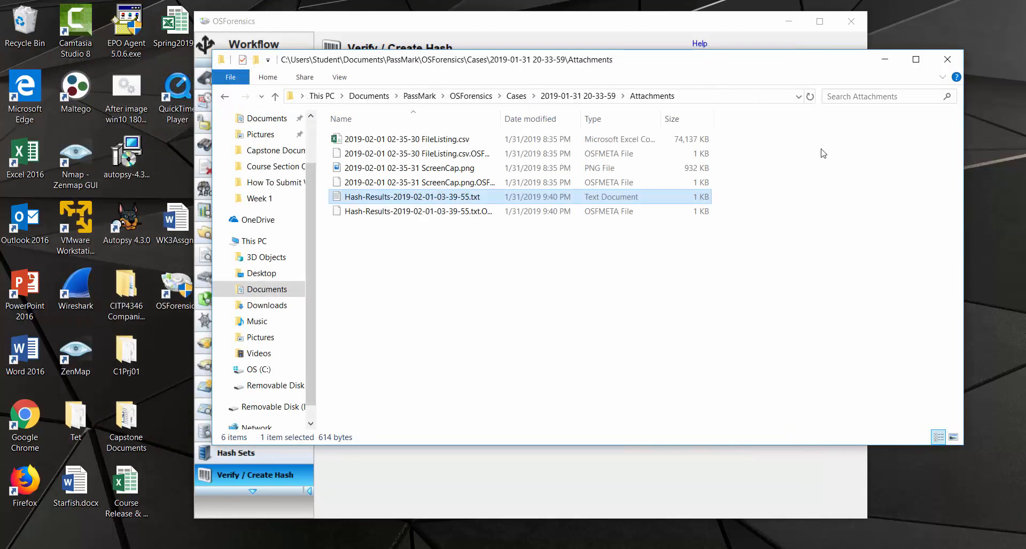